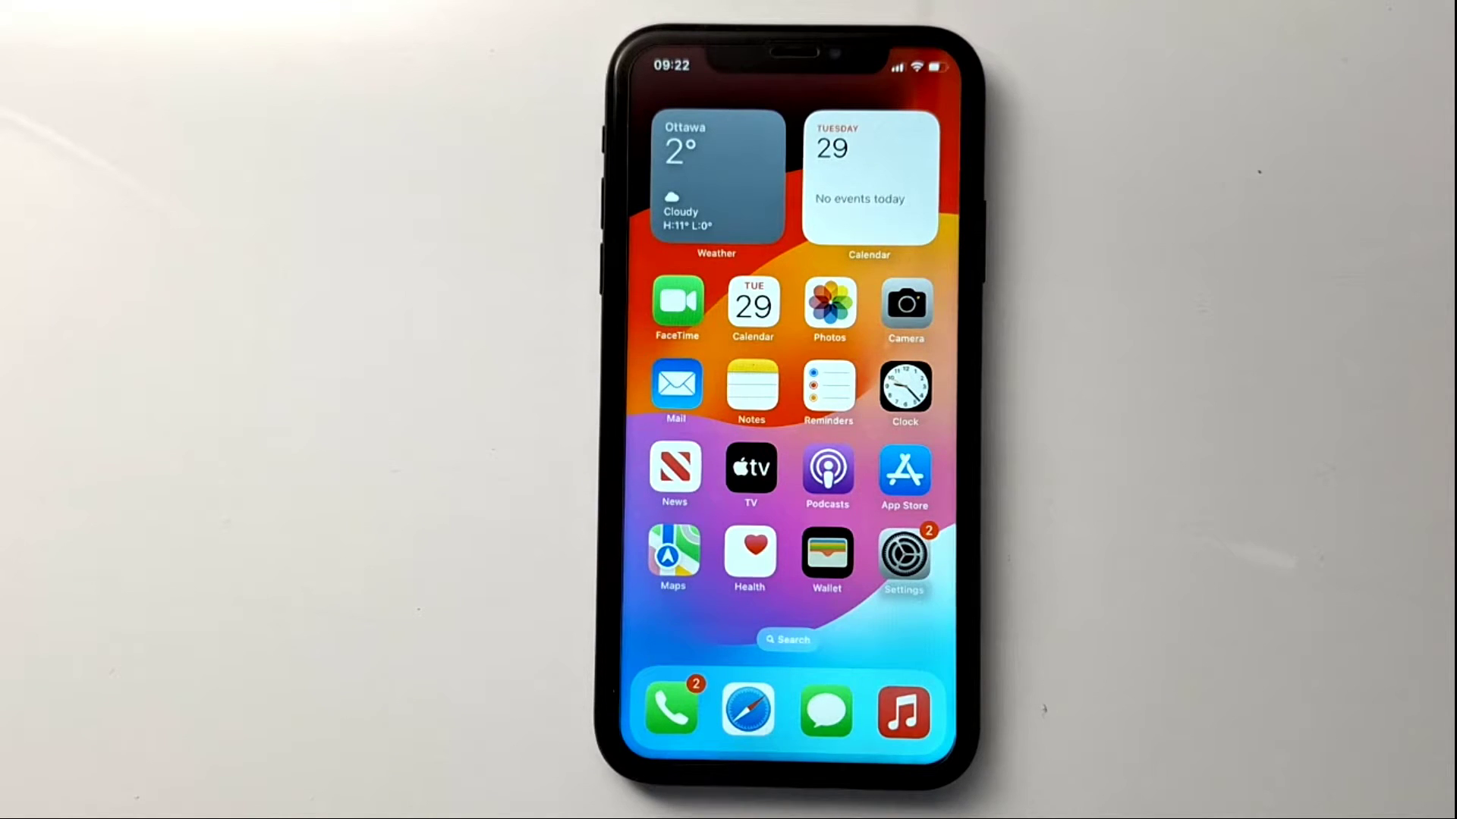
# Go to the Messages page in the iPhone Settings app
pyautogui.click(905, 556)
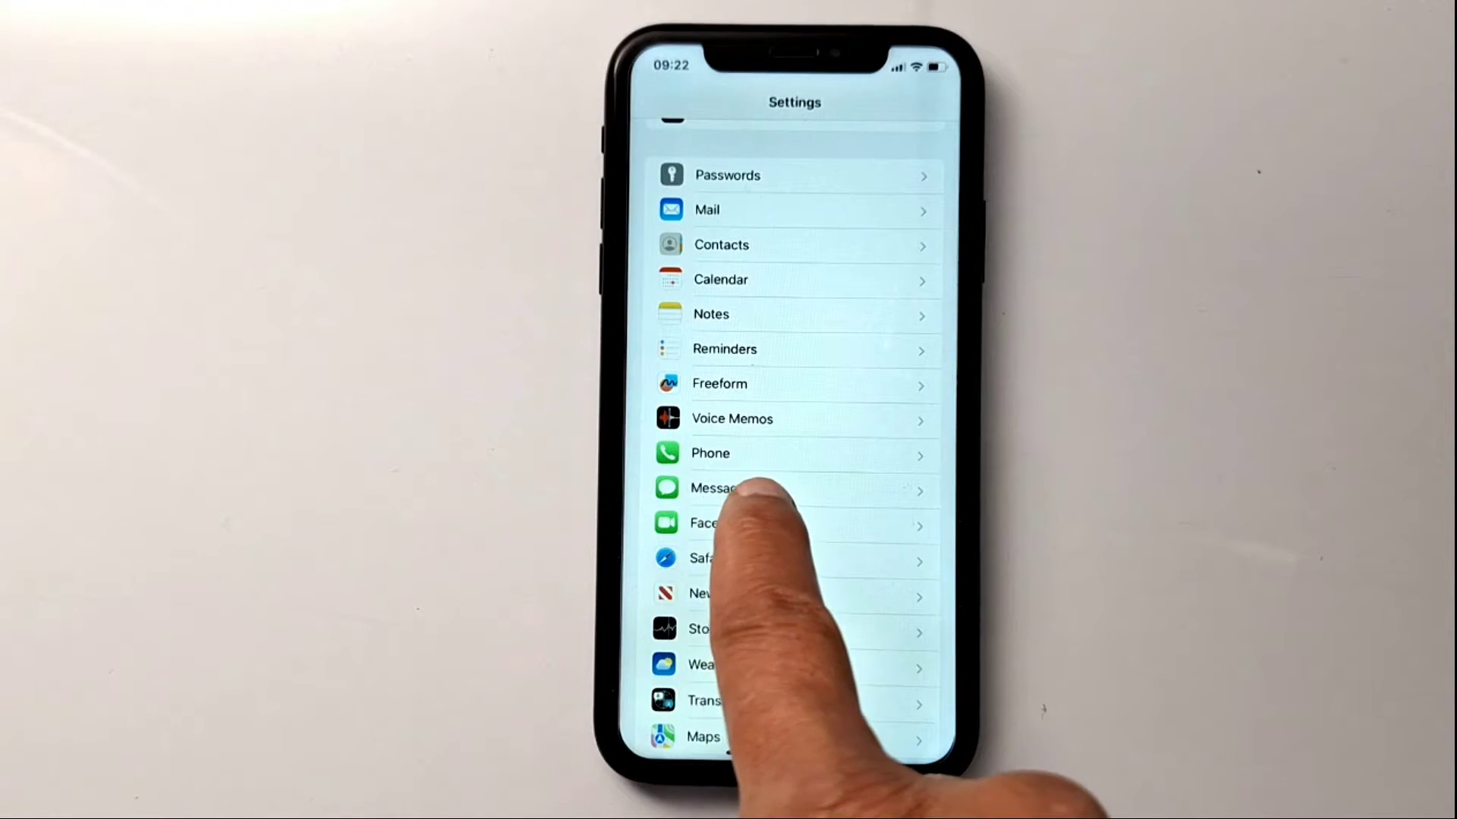
pyautogui.click(757, 489)
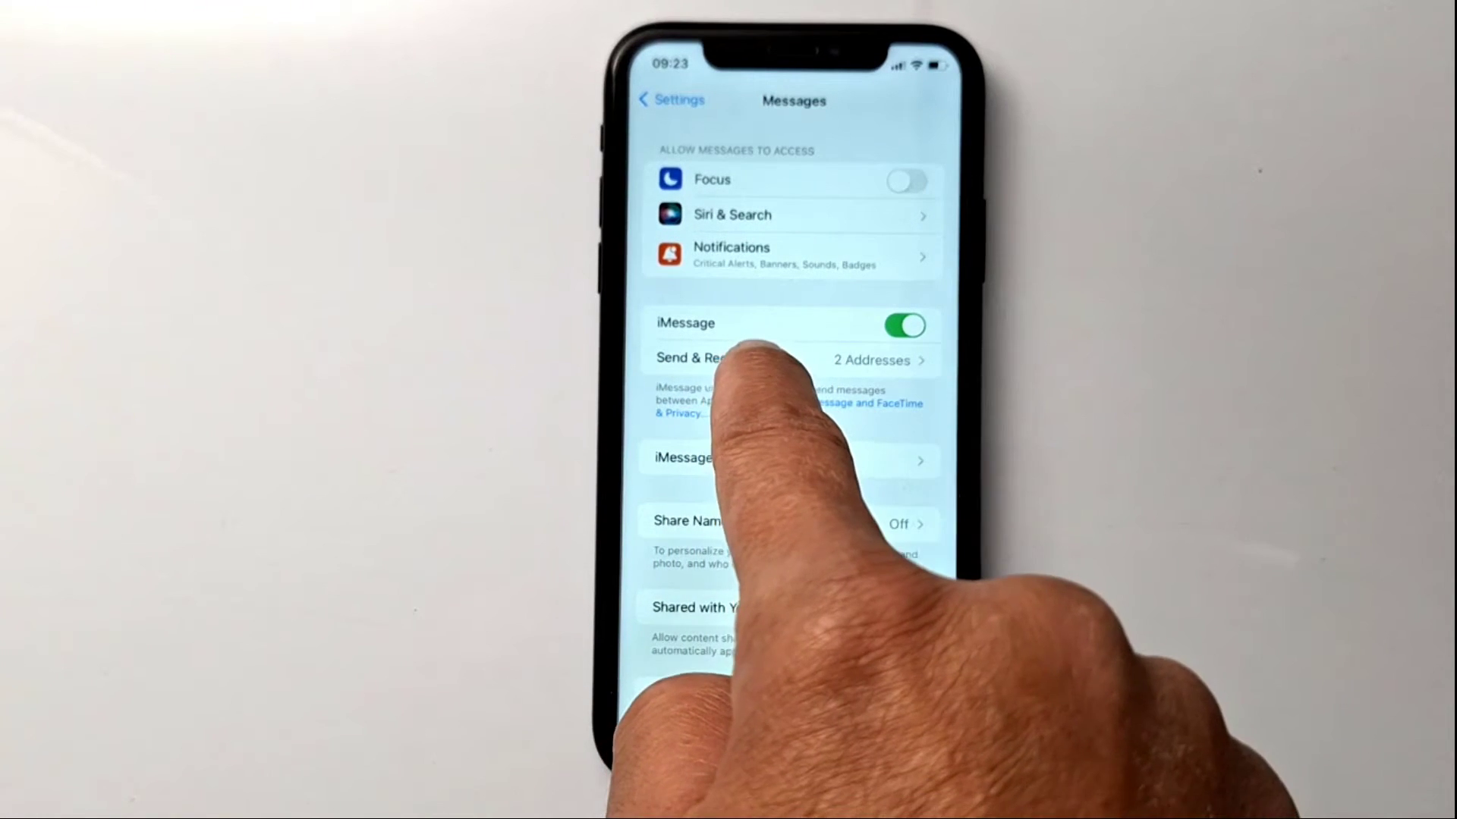
# Show the Send & Receive addresses for iMessage
pyautogui.click(751, 358)
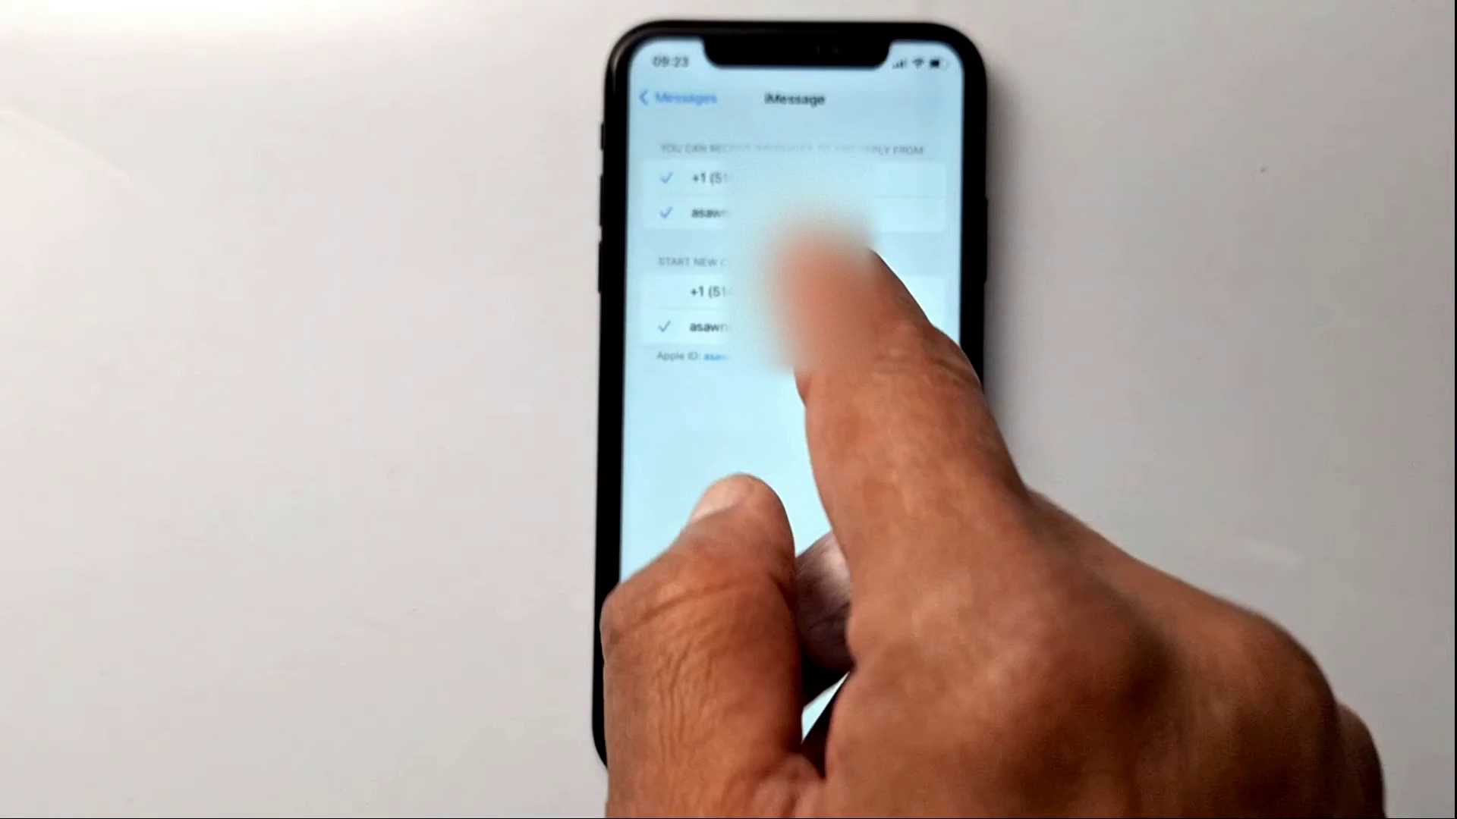
# Choose the phone number under Start New Conversations From
pyautogui.click(728, 292)
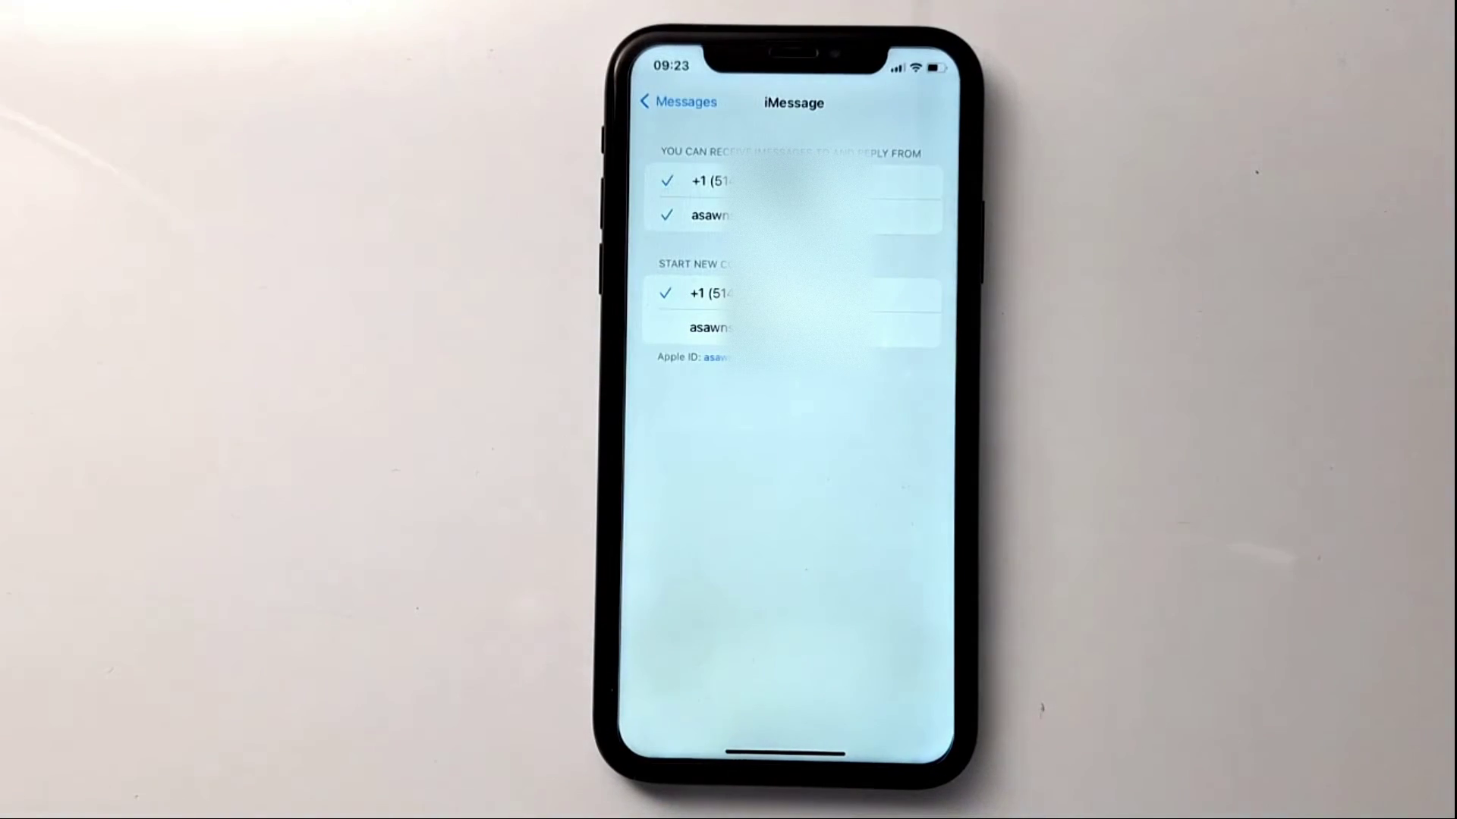